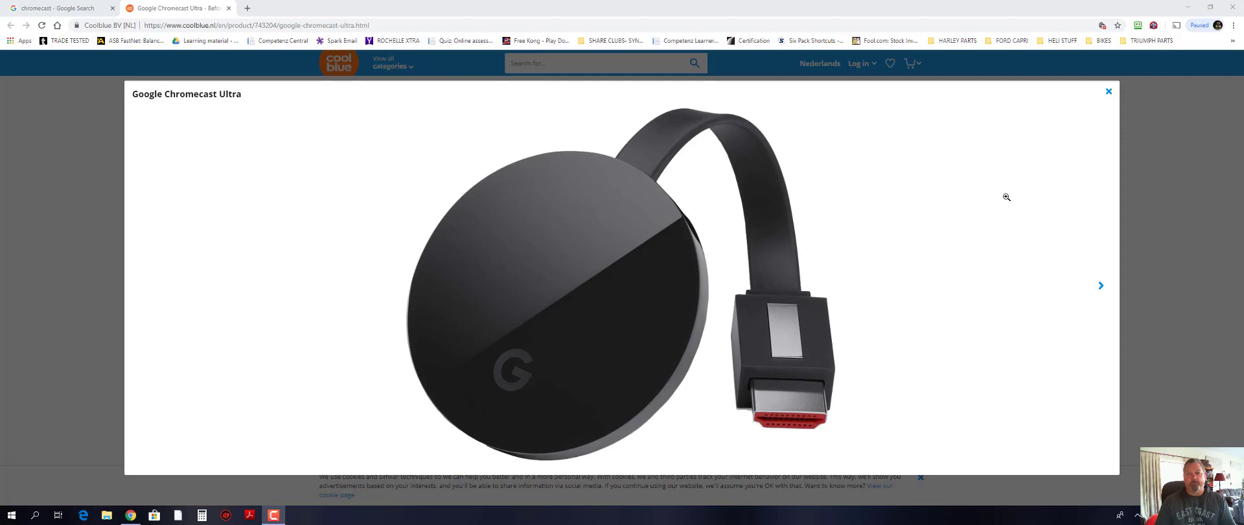
Confirm About Google Chrome shows version 72.0.3626.119 is up to date, then return to the Coolblue tab.
{"action": "left_click", "coordinate": [1234, 26]}
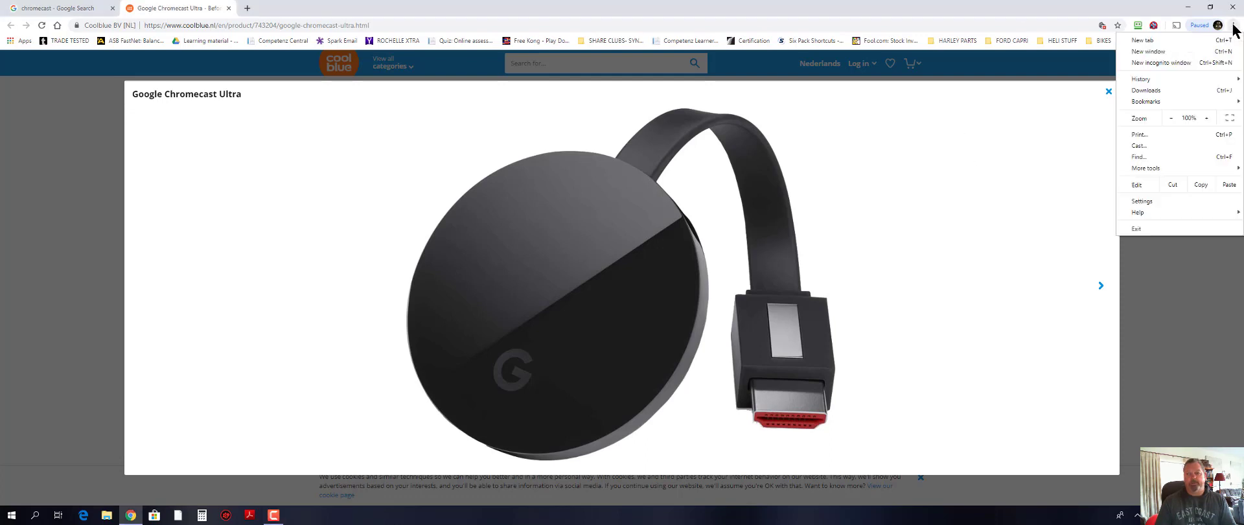
{"action": "mouse_move", "coordinate": [1138, 213]}
{"action": "left_click", "coordinate": [1040, 212]}
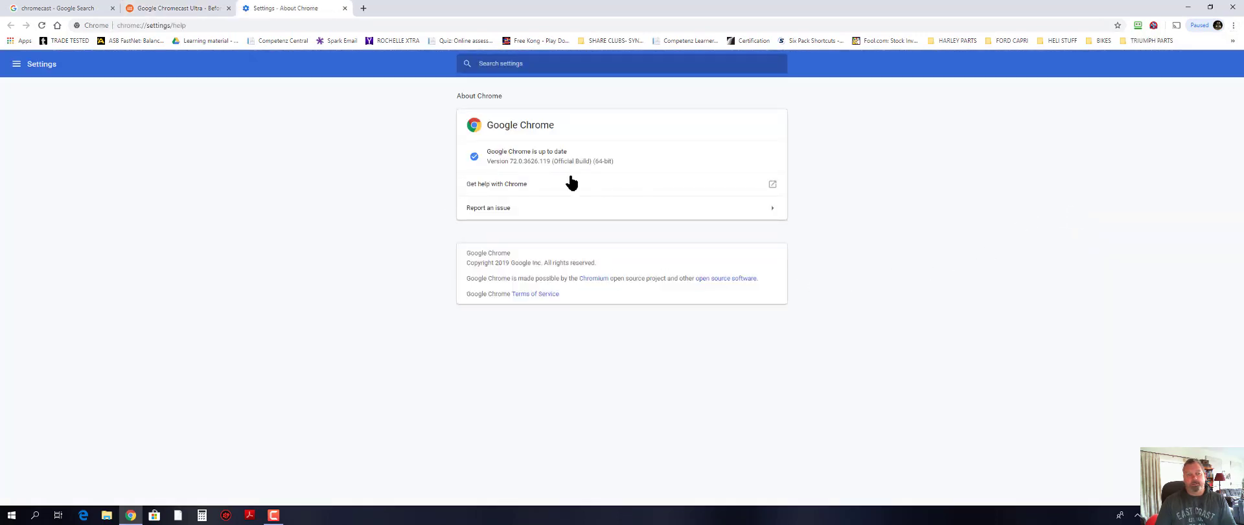
{"action": "left_click_drag", "start_coordinate": [616, 161], "coordinate": [487, 152]}
{"action": "left_click", "coordinate": [669, 157]}
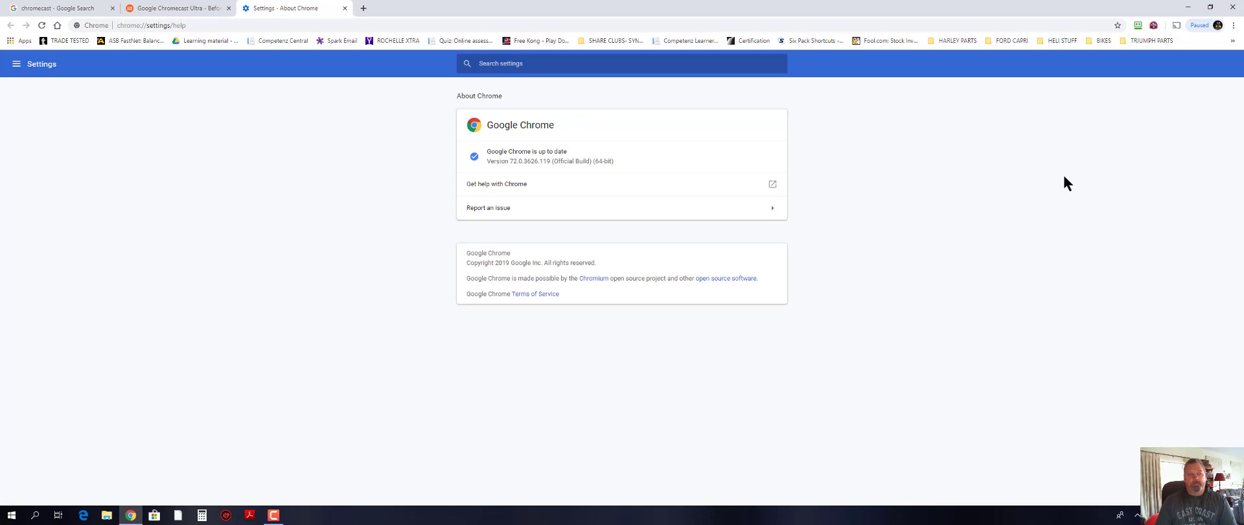
{"action": "left_click", "coordinate": [168, 8]}
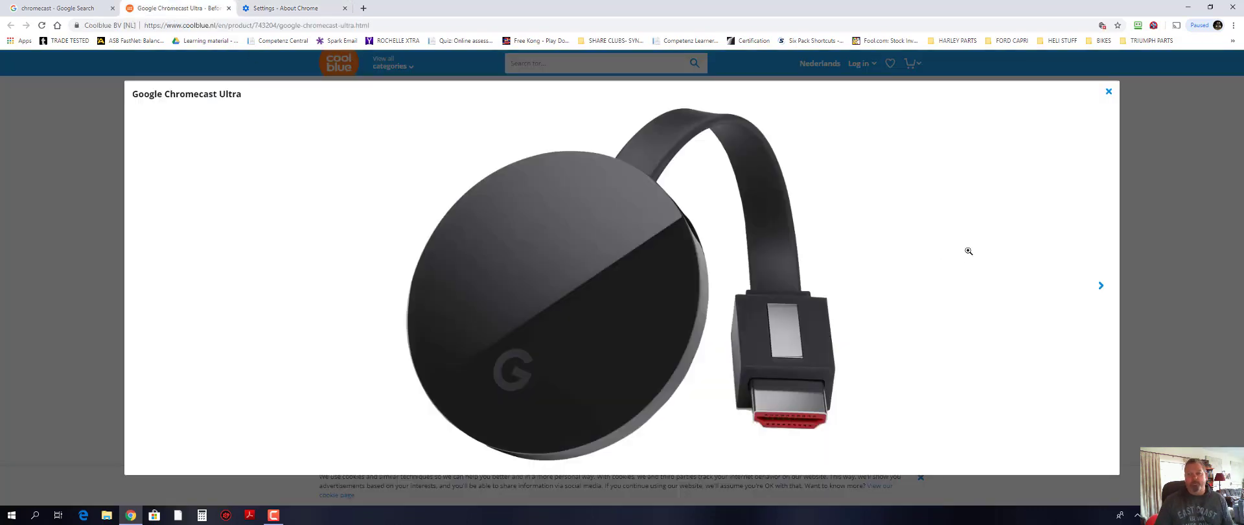
Uncheck Always show icon on the Cast toolbar button so it leaves the toolbar.
{"action": "left_click", "coordinate": [1234, 26]}
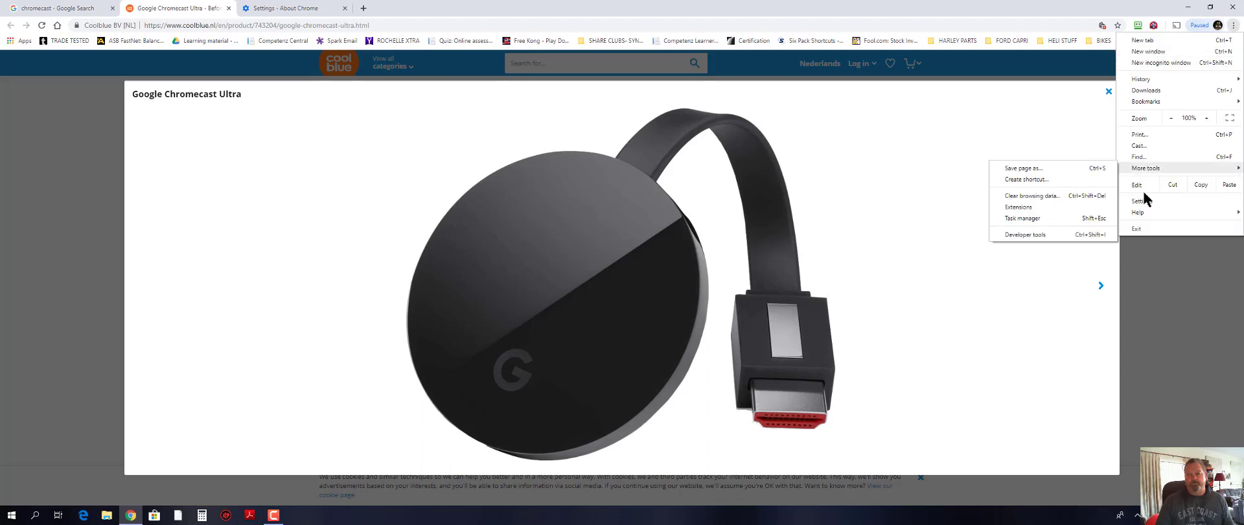
{"action": "left_click", "coordinate": [1153, 146]}
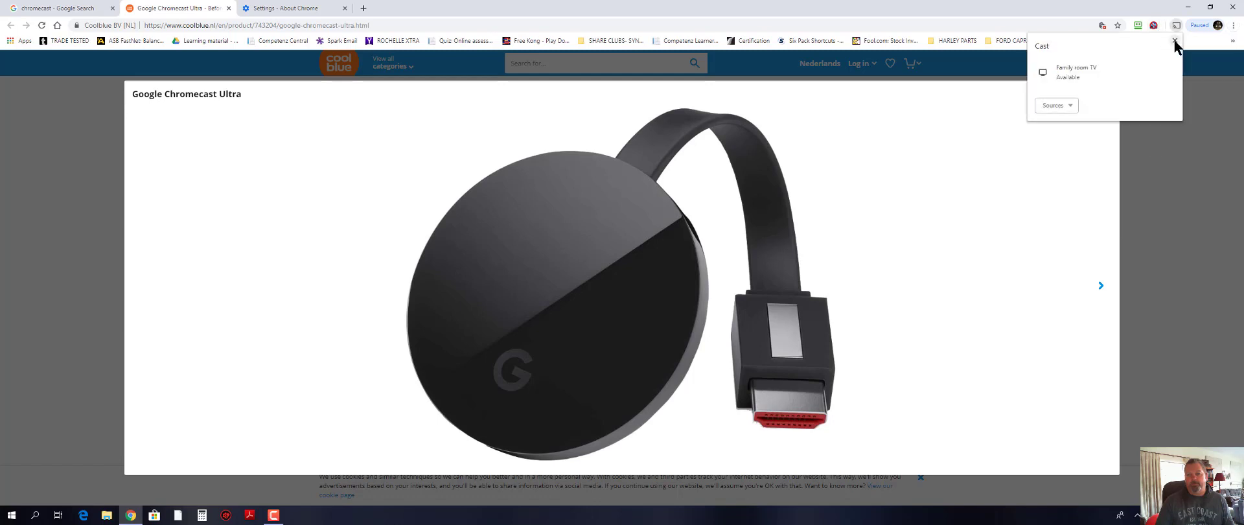
{"action": "right_click", "coordinate": [1176, 26]}
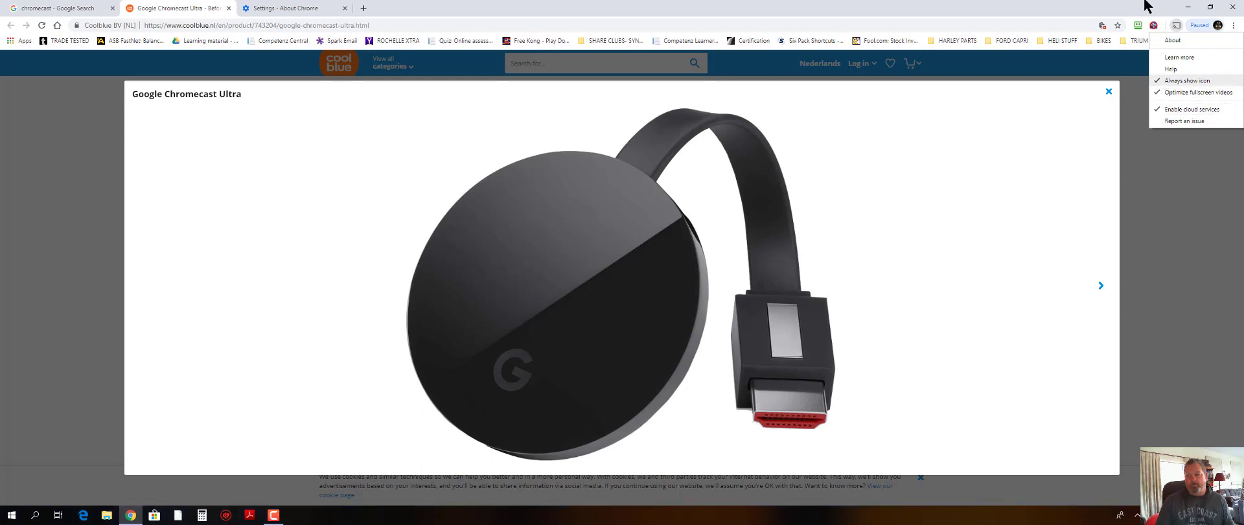
{"action": "left_click", "coordinate": [1155, 80]}
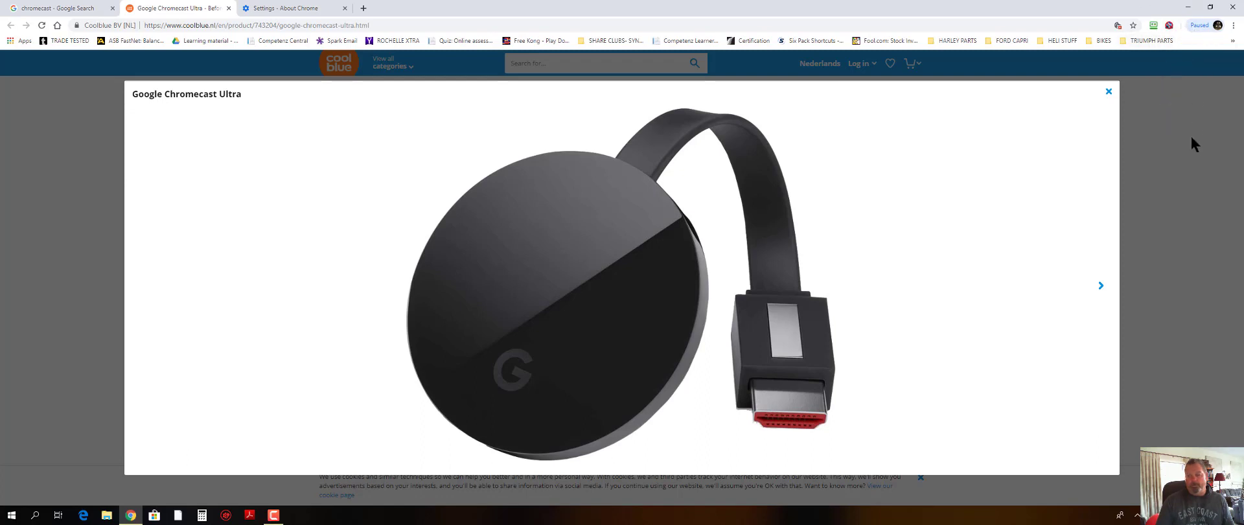
Cast the Coolblue tab to the Family room TV from the Cast menu.
{"action": "left_click", "coordinate": [1233, 25]}
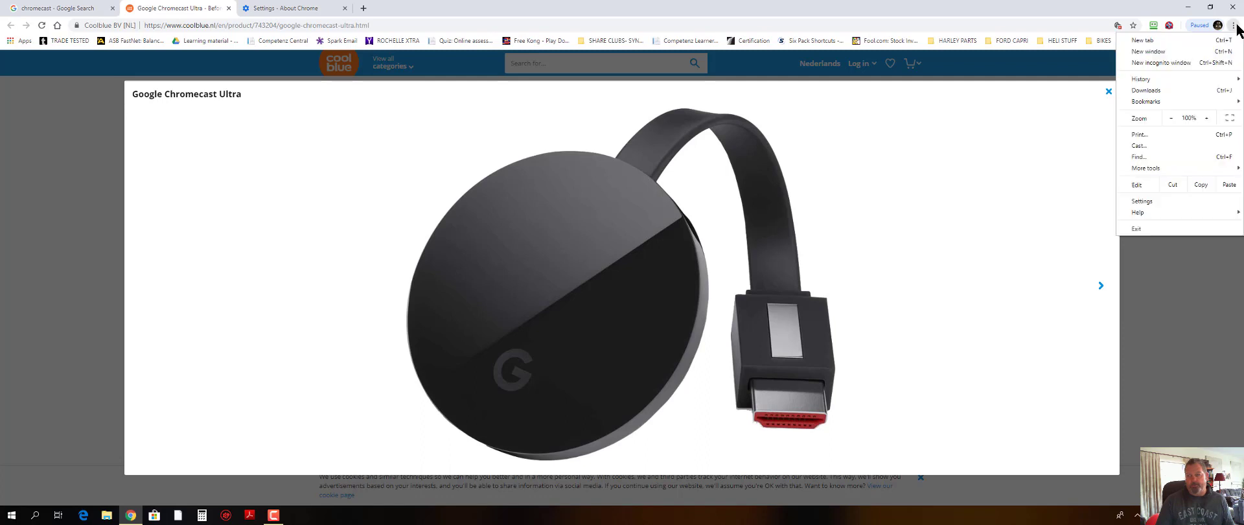
{"action": "left_click", "coordinate": [1146, 144]}
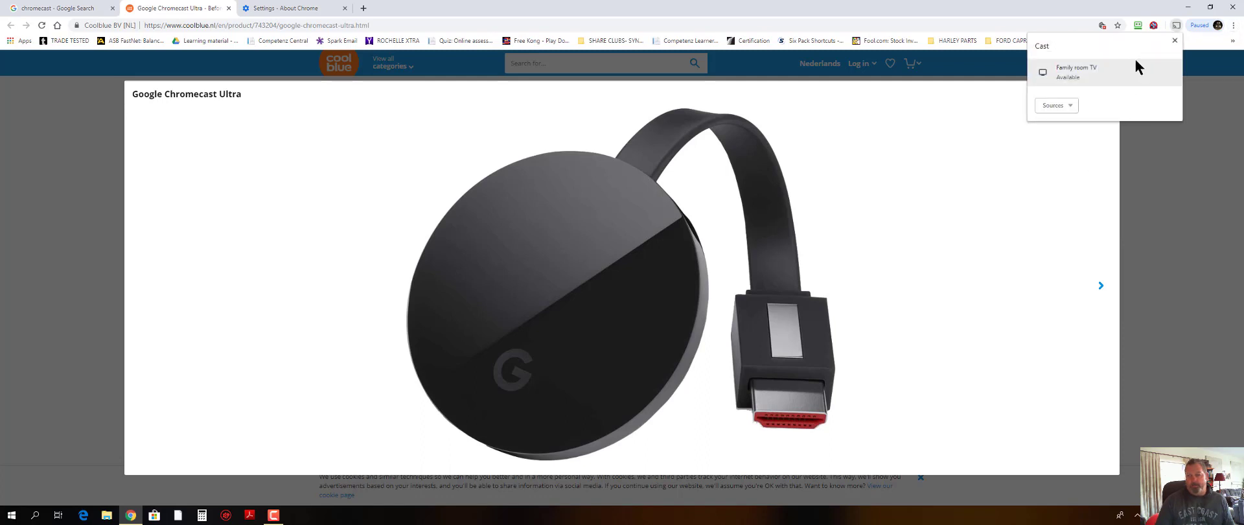
{"action": "left_click", "coordinate": [1066, 71]}
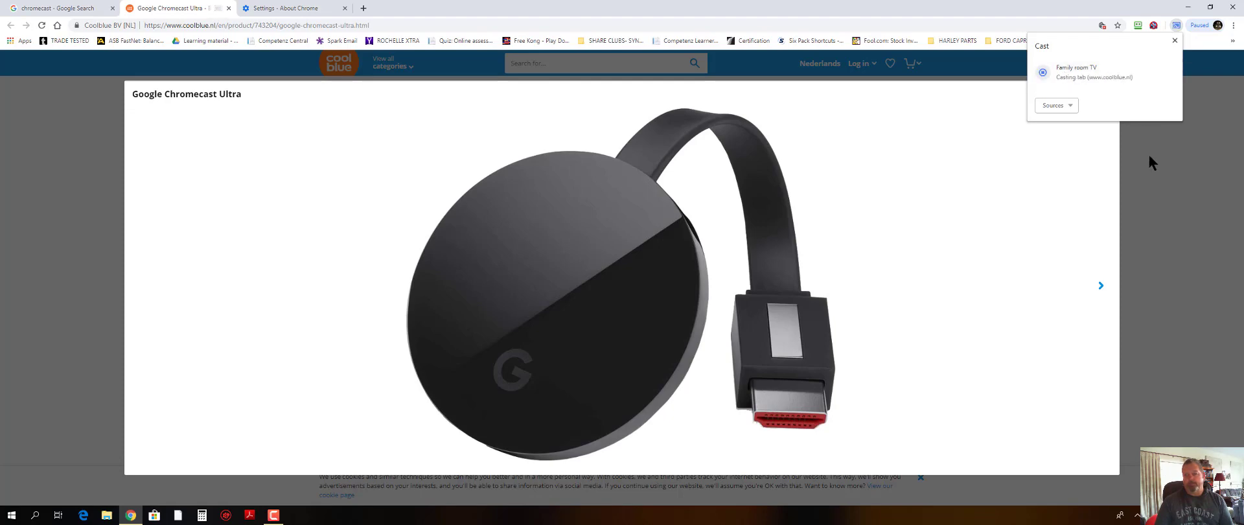
Stop the tab cast and switch the cast source to Cast desktop.
{"action": "left_click", "coordinate": [1071, 104]}
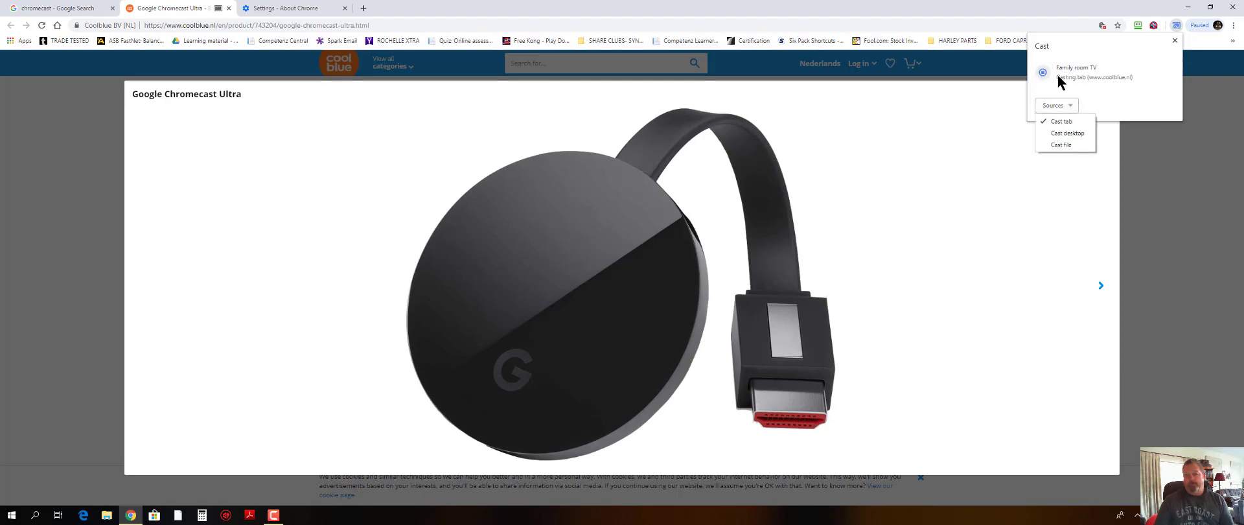
{"action": "left_click", "coordinate": [1057, 77]}
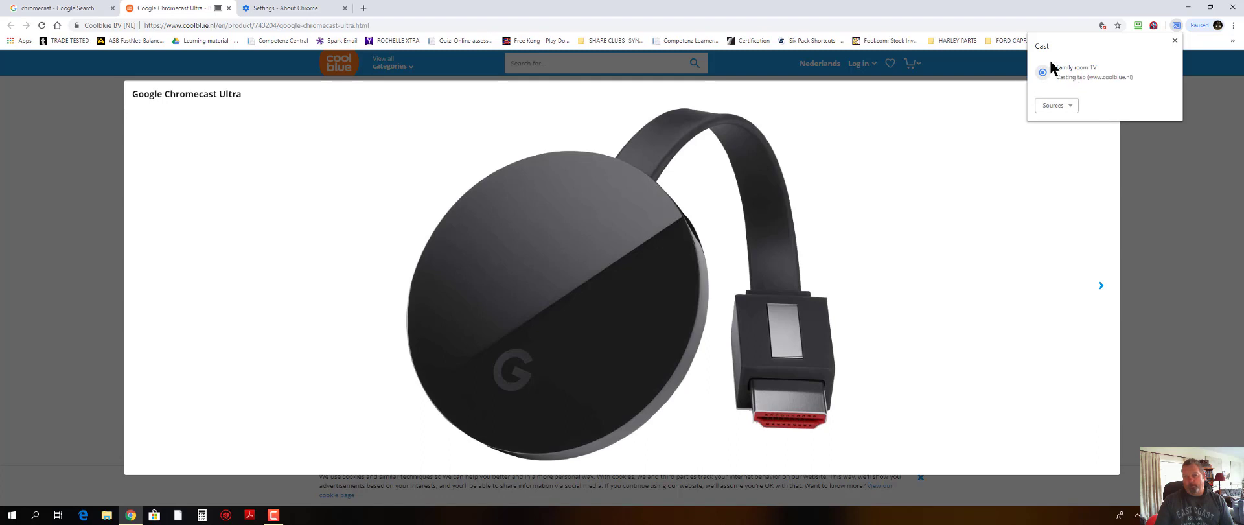
{"action": "left_click", "coordinate": [1044, 72]}
{"action": "left_click", "coordinate": [1070, 105]}
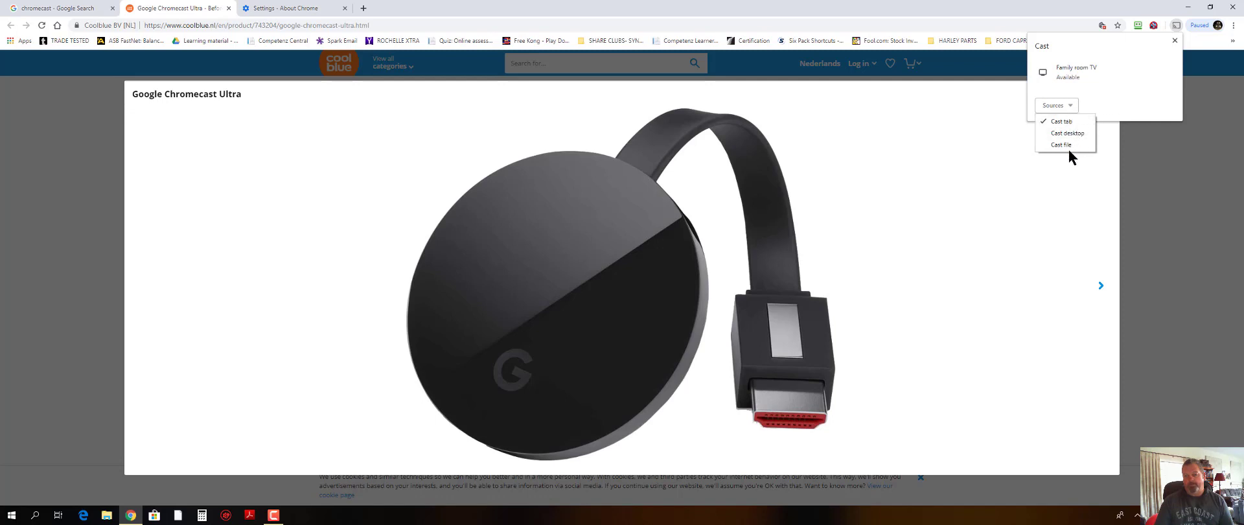
{"action": "left_click", "coordinate": [1066, 133]}
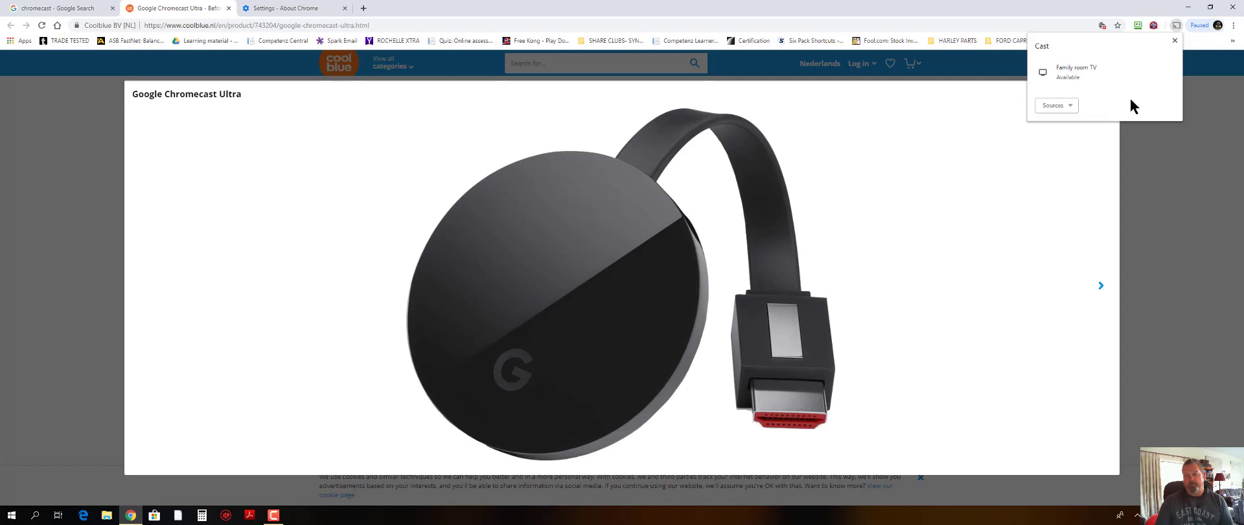
Cast this tab to the Family room TV and close the Cast dialog.
{"action": "left_click", "coordinate": [1174, 40]}
{"action": "left_click", "coordinate": [1234, 25]}
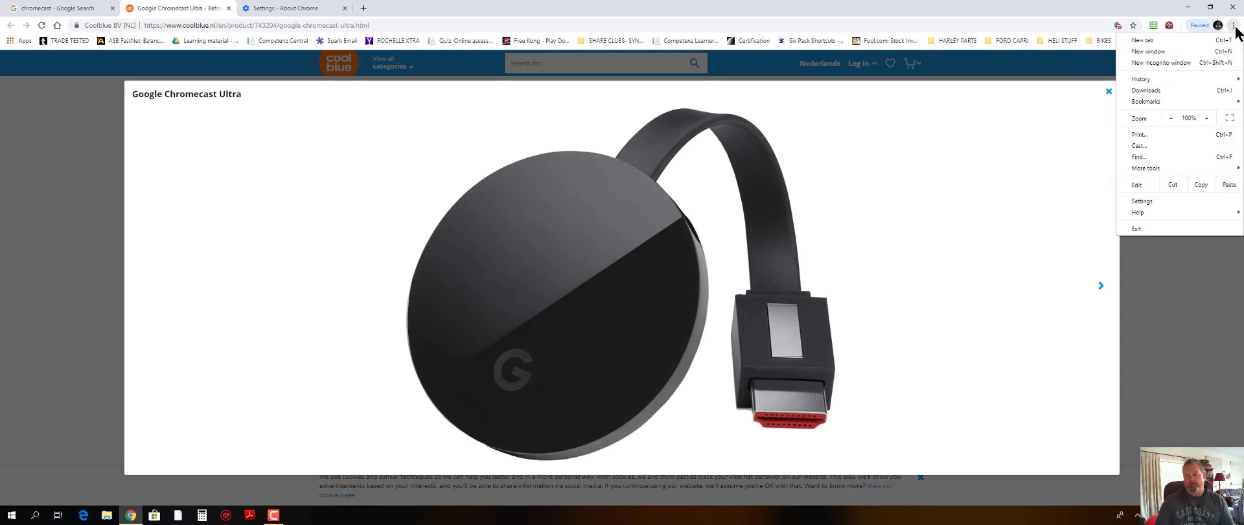
{"action": "left_click", "coordinate": [1156, 145]}
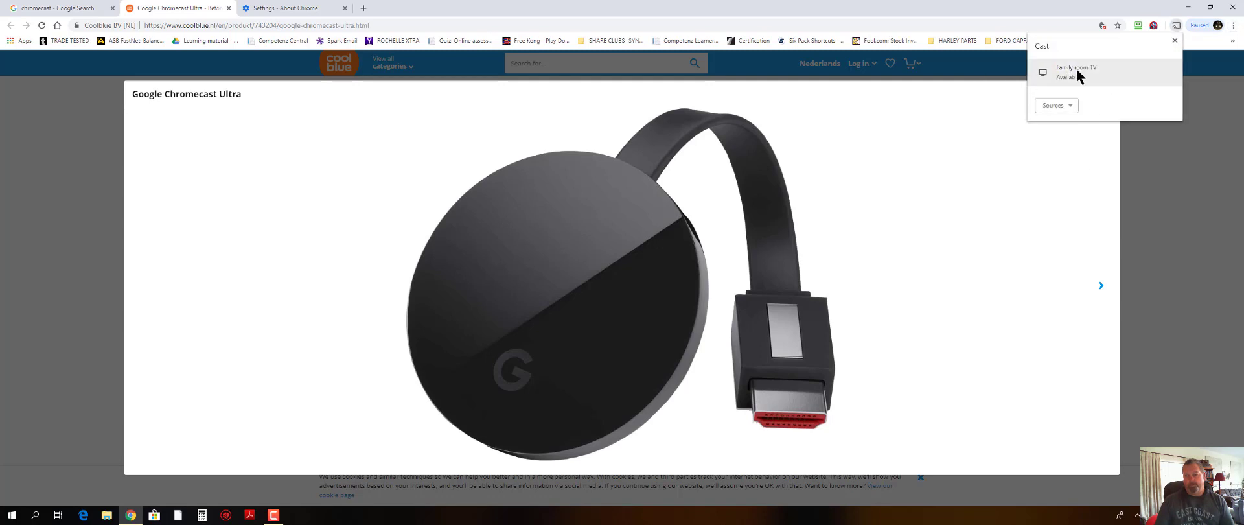
{"action": "left_click", "coordinate": [1077, 70]}
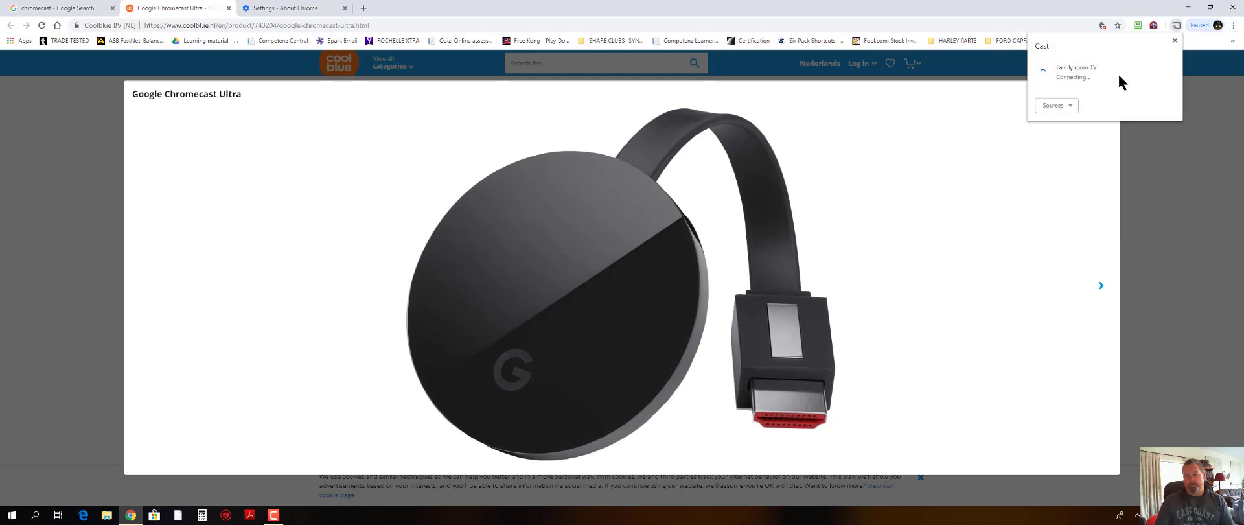
{"action": "left_click", "coordinate": [1175, 40]}
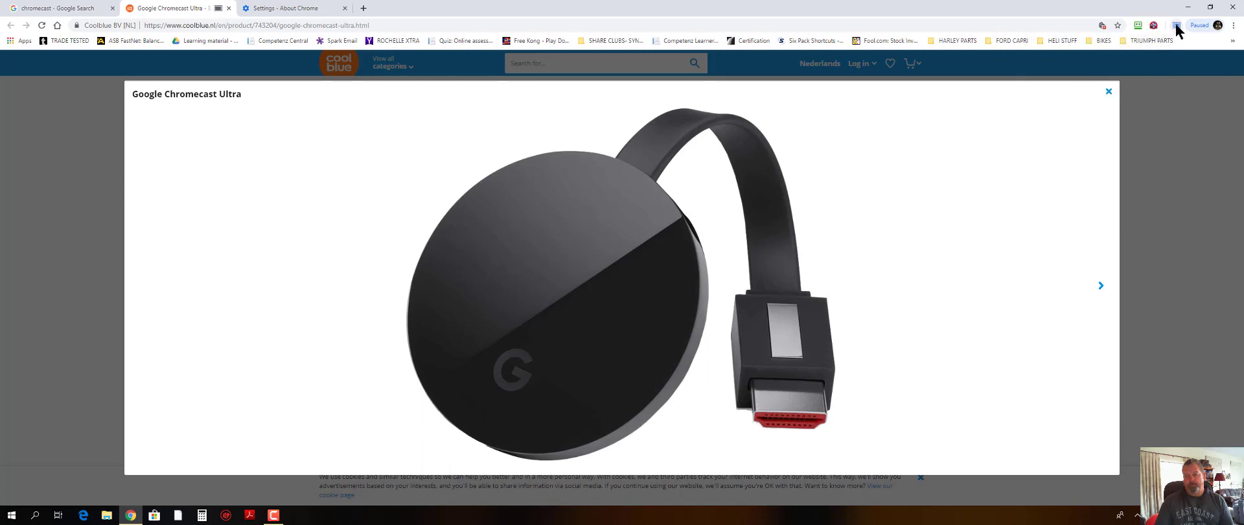
Turn on Always show icon for Cast, then stop casting to the Family room TV.
{"action": "right_click", "coordinate": [1175, 26]}
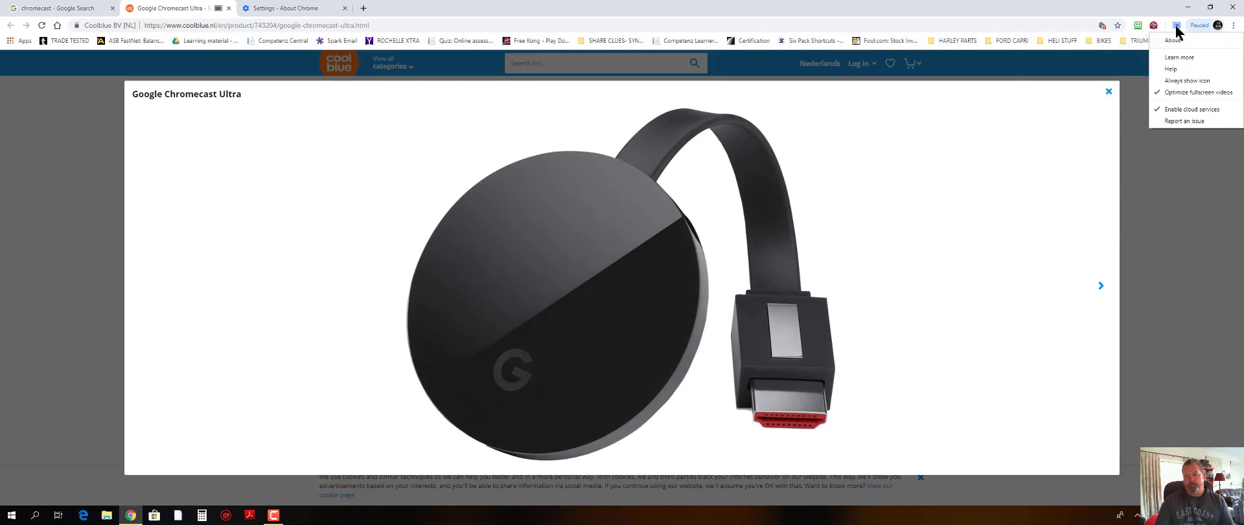
{"action": "left_click", "coordinate": [1169, 81]}
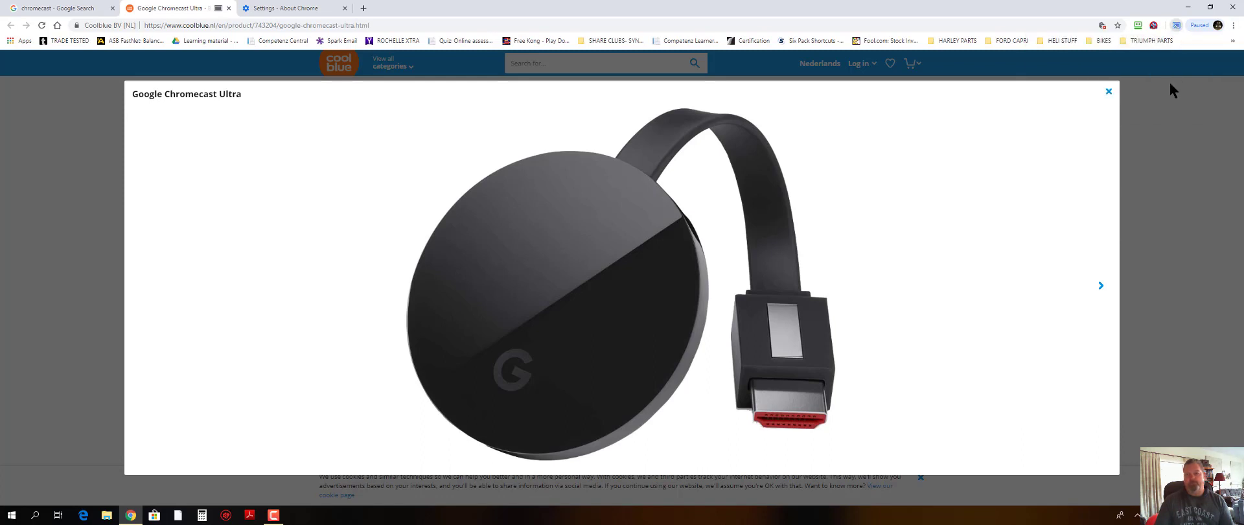
{"action": "left_click", "coordinate": [1174, 26]}
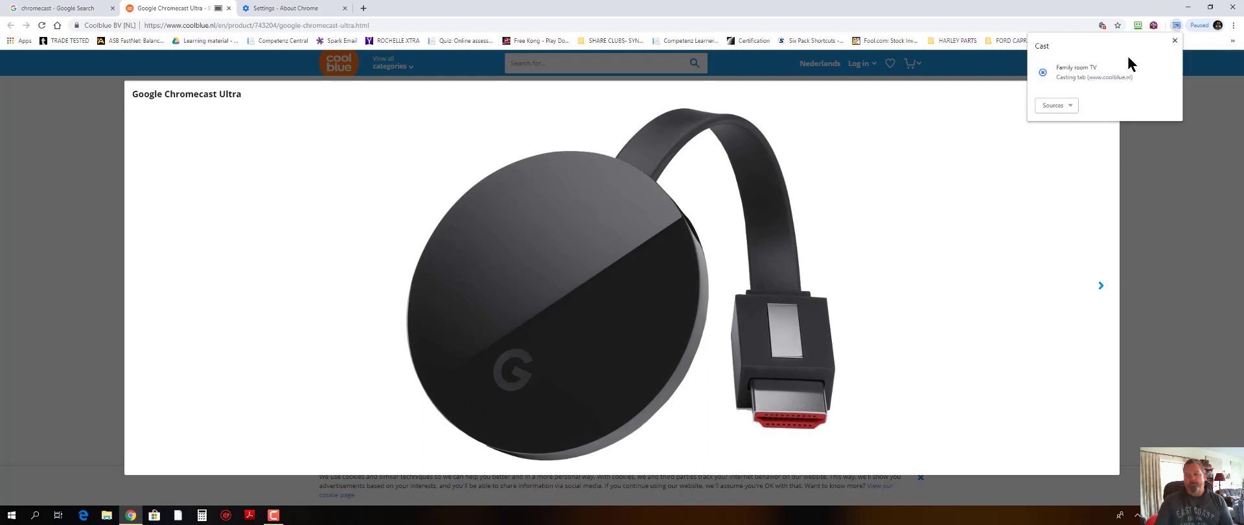
{"action": "left_click", "coordinate": [1045, 75]}
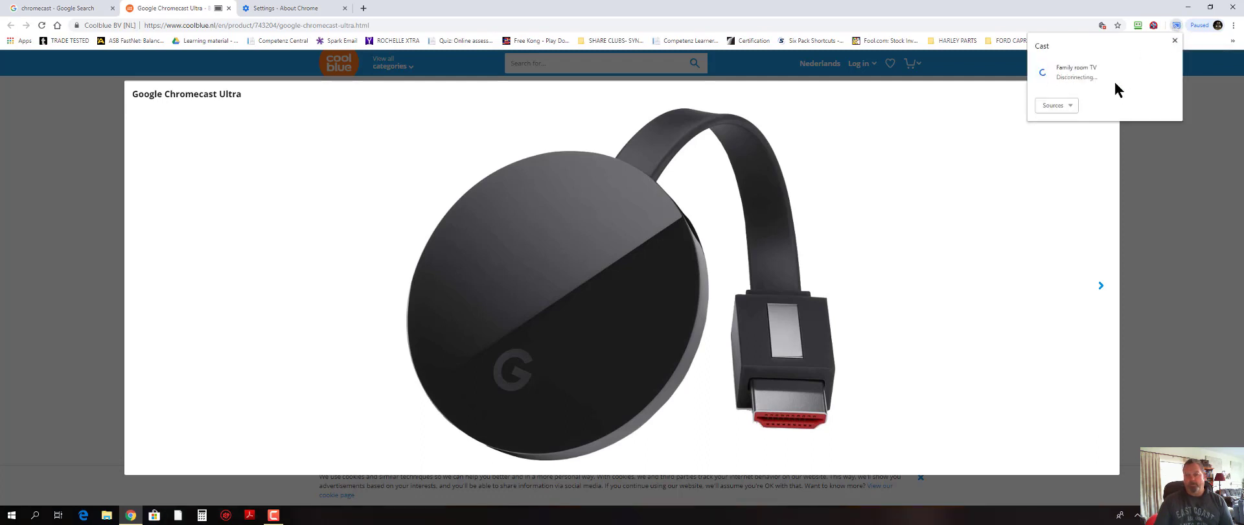
{"action": "left_click", "coordinate": [1188, 141]}
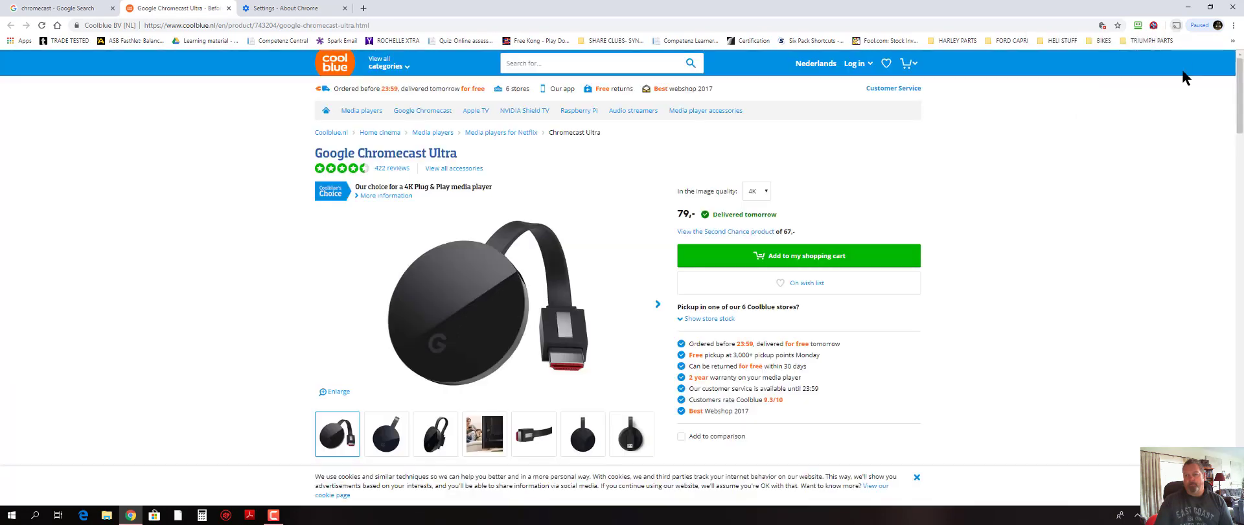
Briefly cast this tab to the Family room TV, then stop it.
{"action": "right_click", "coordinate": [1177, 27]}
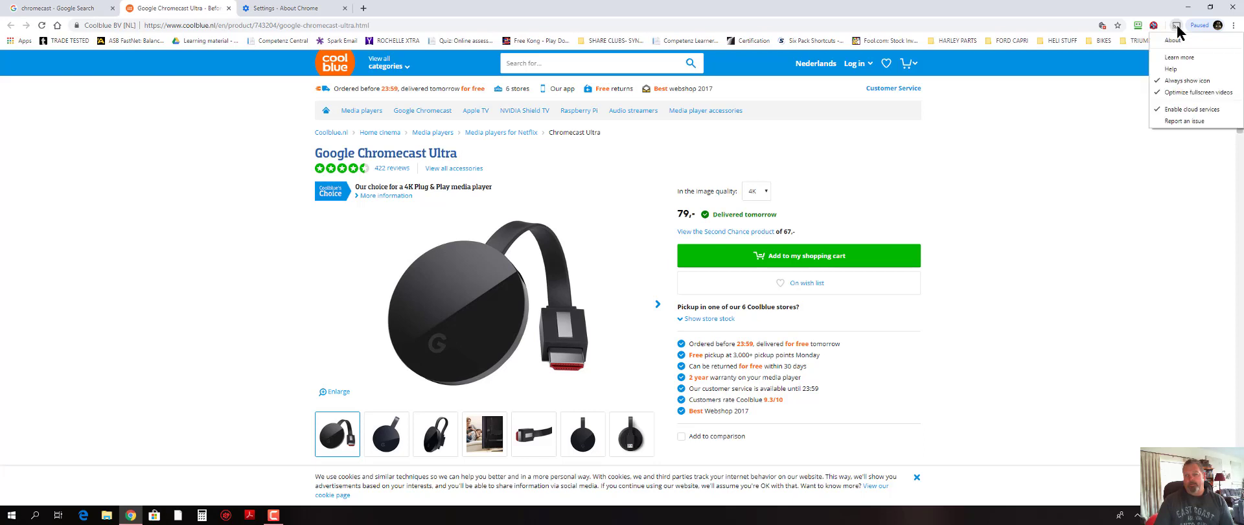
{"action": "left_click", "coordinate": [1176, 25]}
{"action": "left_click", "coordinate": [1176, 25]}
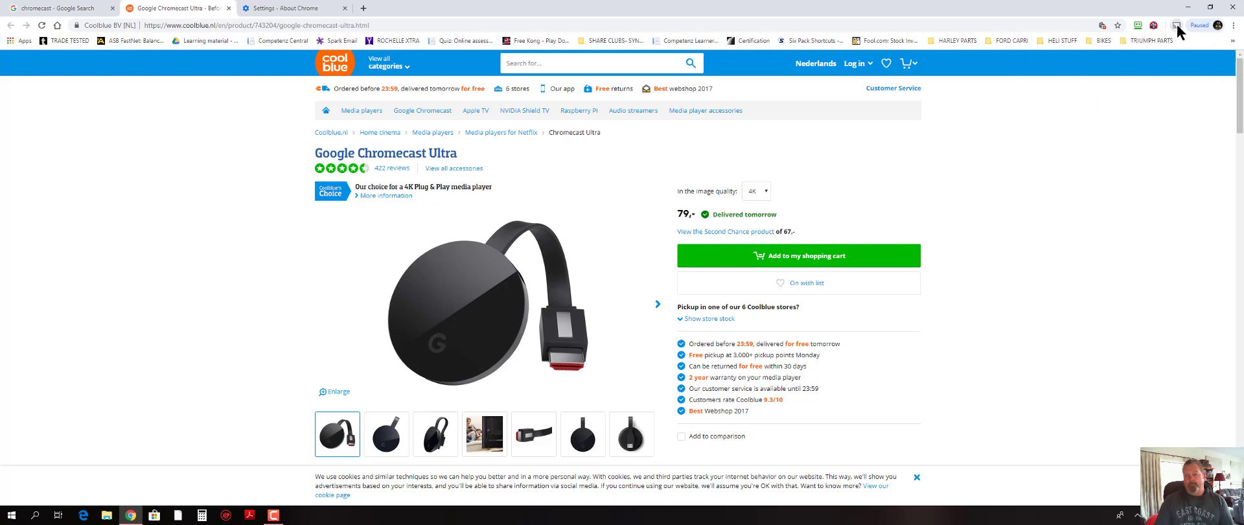
{"action": "left_click", "coordinate": [1176, 24]}
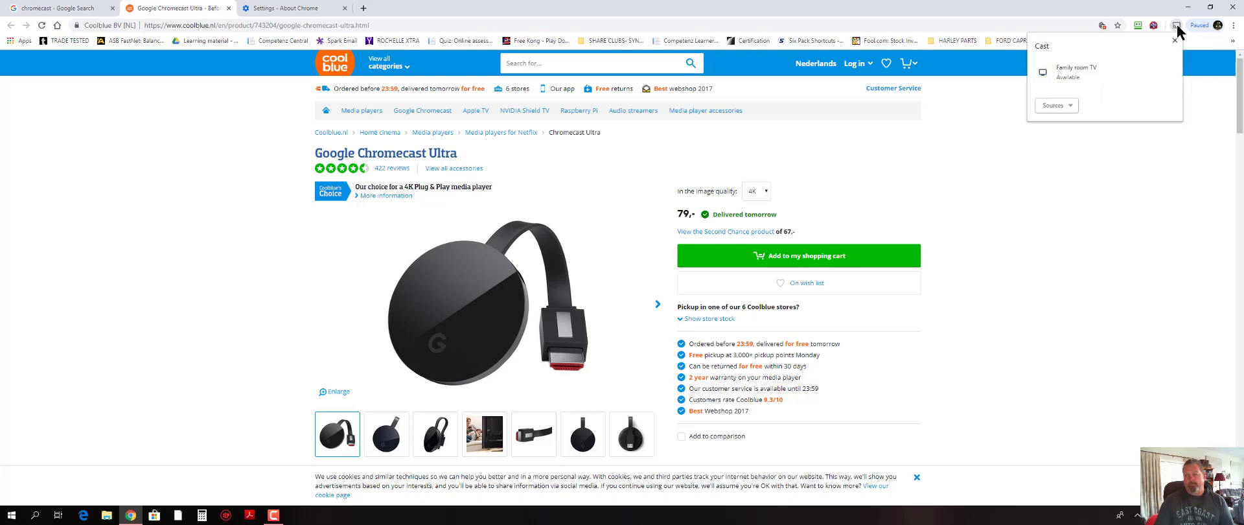
{"action": "left_click", "coordinate": [1042, 73]}
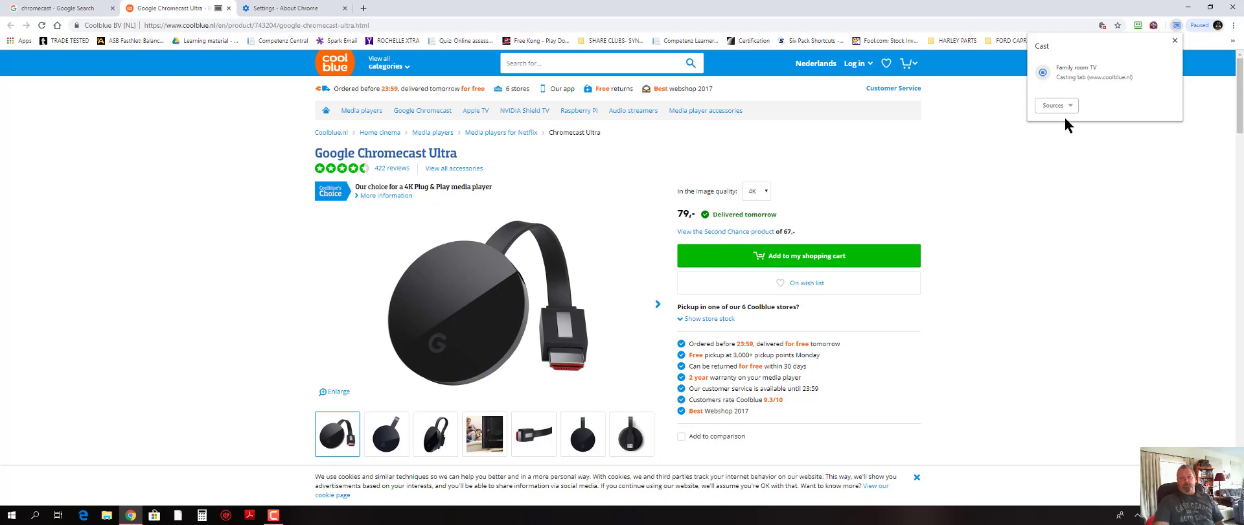
{"action": "left_click", "coordinate": [1041, 72]}
Choose Cast desktop as the source and pick Family room TV to bring up Share your screen.
{"action": "left_click", "coordinate": [1069, 105]}
{"action": "left_click", "coordinate": [1050, 128]}
{"action": "left_click", "coordinate": [1066, 104]}
{"action": "left_click", "coordinate": [1044, 71]}
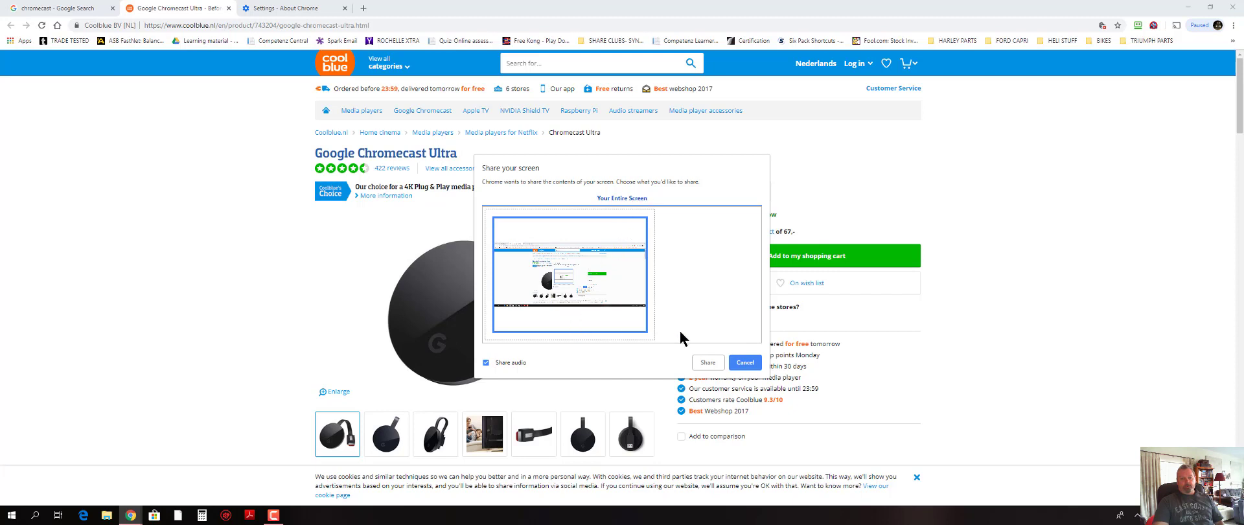
Share the entire screen to the Family room TV and close the About Chrome tab, ending on Coolblue.
{"action": "left_click", "coordinate": [705, 362]}
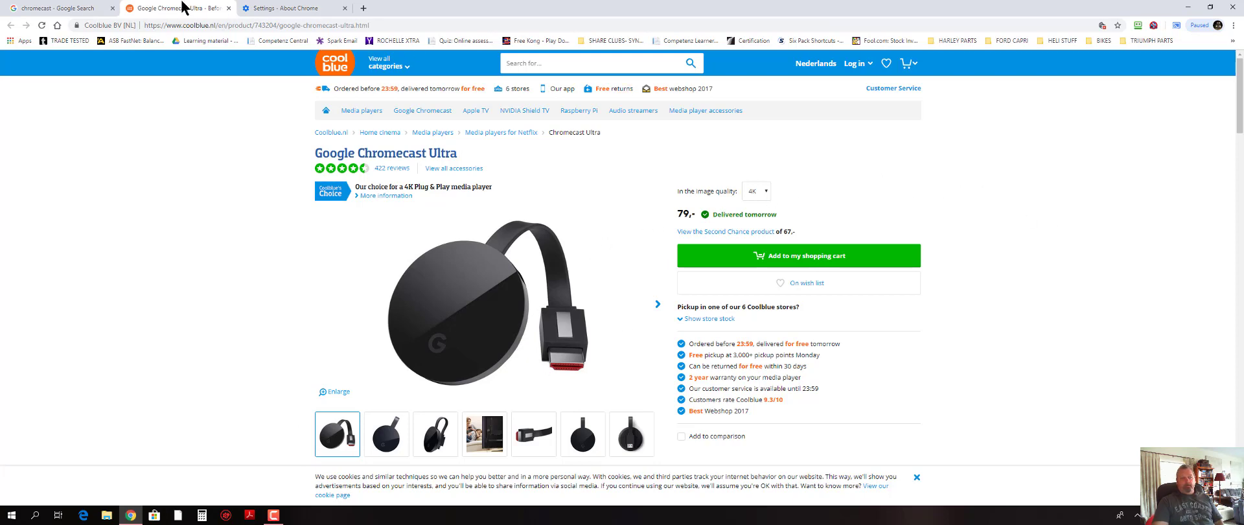
{"action": "left_click", "coordinate": [273, 9]}
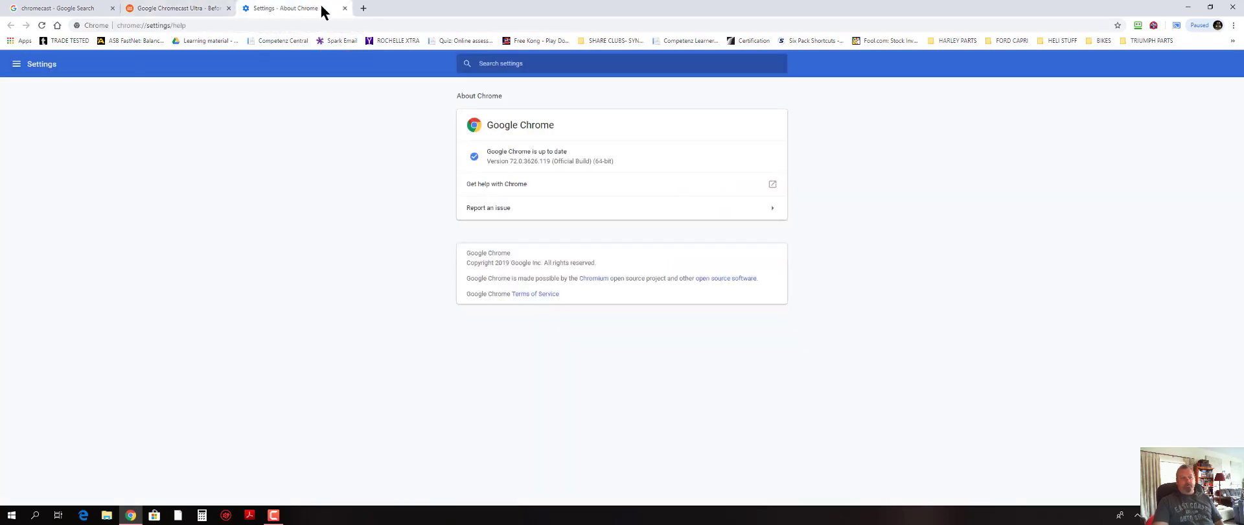
{"action": "left_click", "coordinate": [345, 9]}
{"action": "left_click", "coordinate": [78, 8]}
{"action": "left_click", "coordinate": [172, 9]}
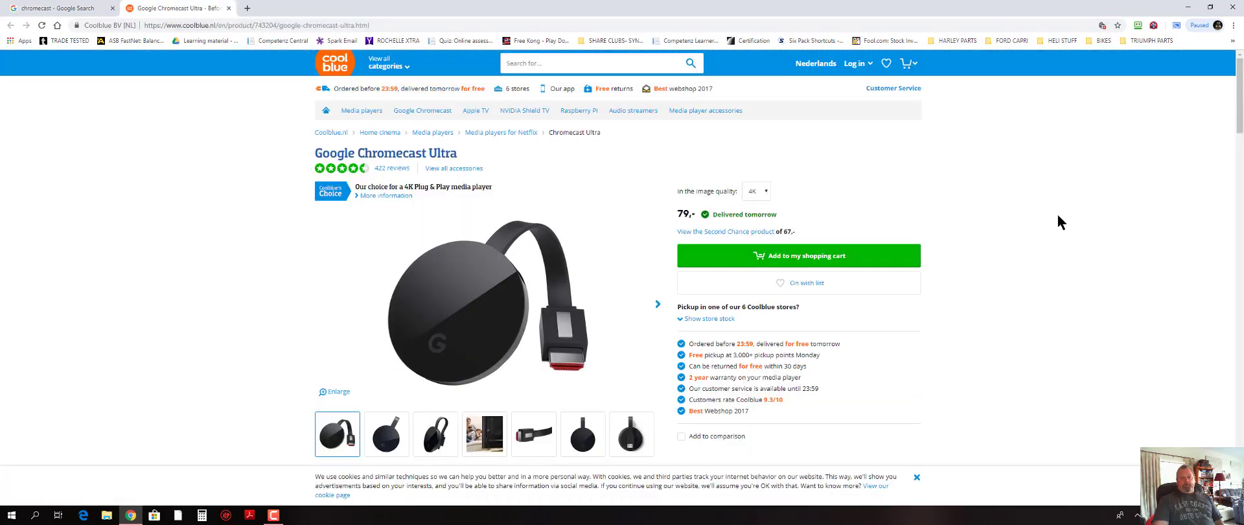
Stop the desktop cast to the Family room TV and close the Cast dialog.
{"action": "left_click", "coordinate": [1177, 25]}
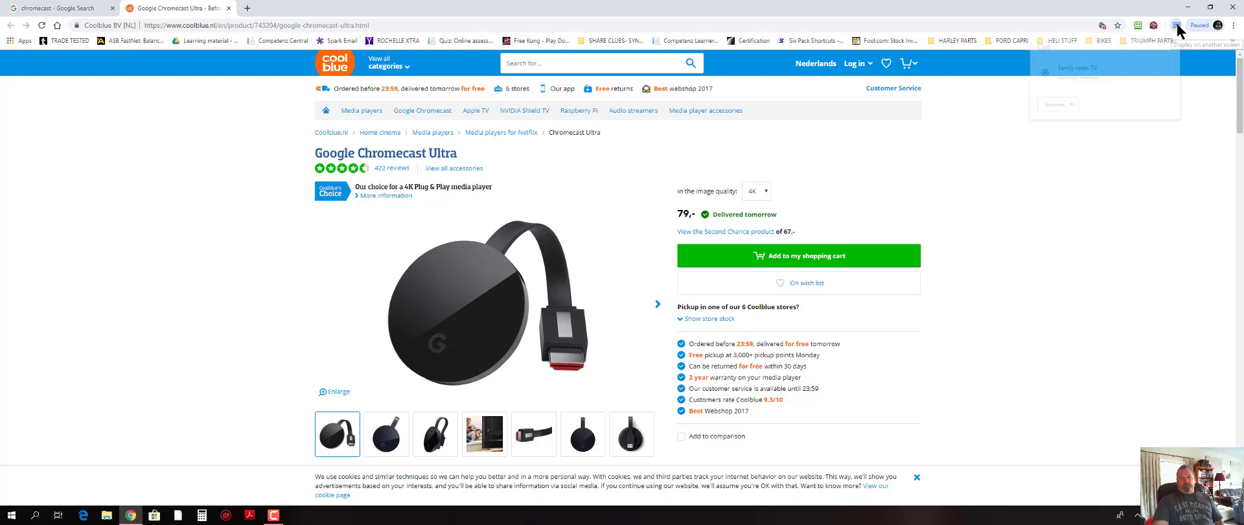
{"action": "left_click", "coordinate": [1042, 72]}
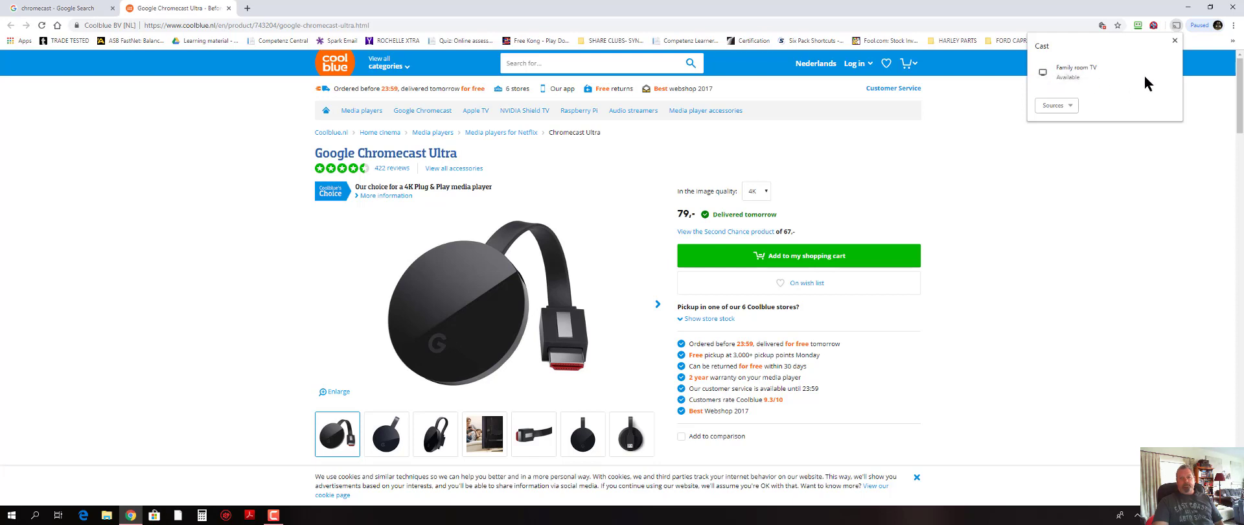
{"action": "left_click", "coordinate": [1174, 40]}
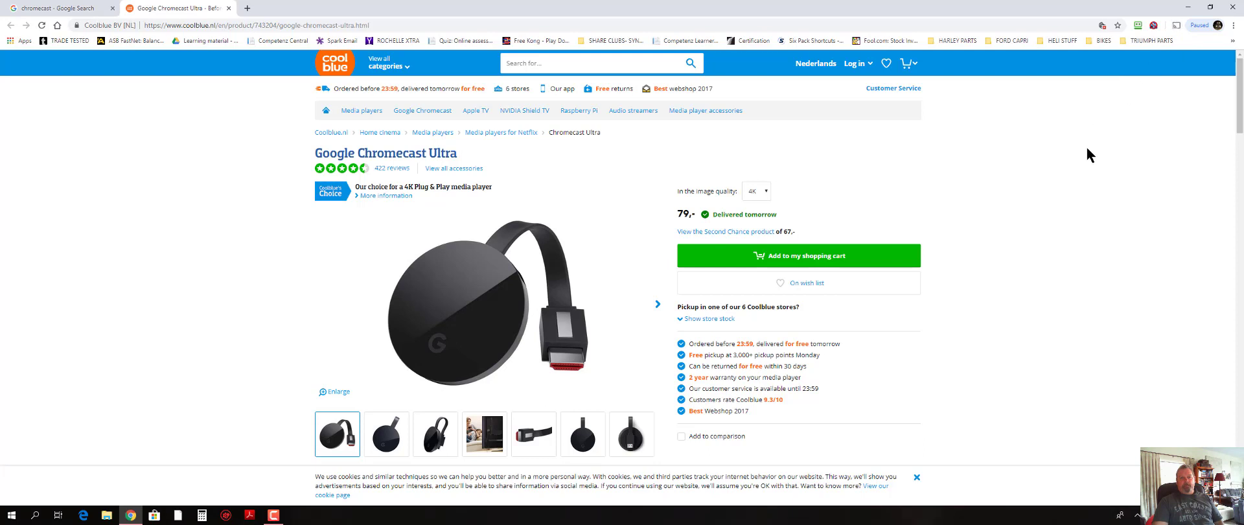